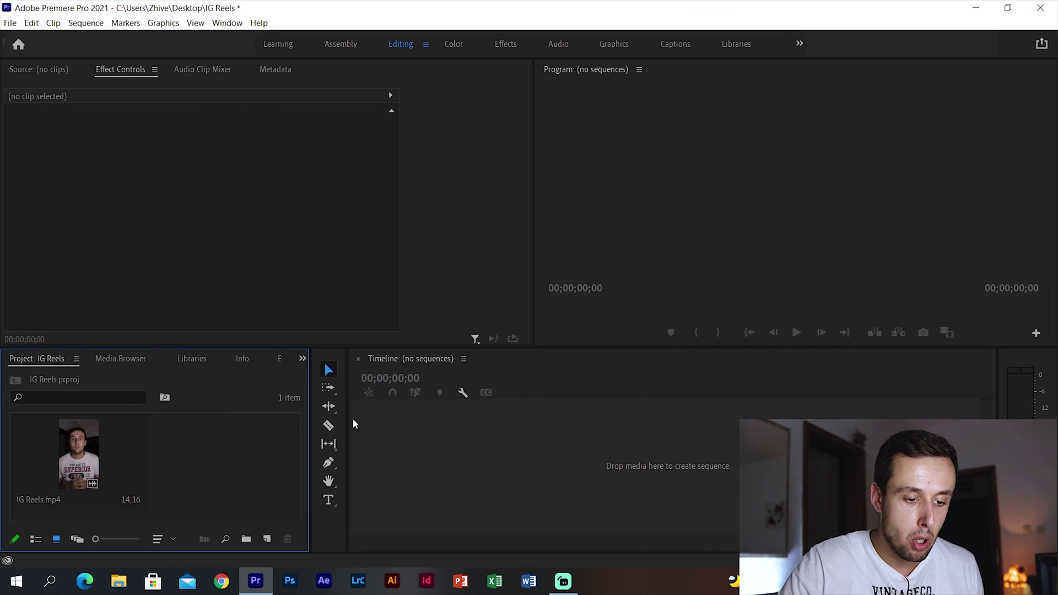
Start a new sequence from the Project panel's New Item menu.
right_click(214, 457)
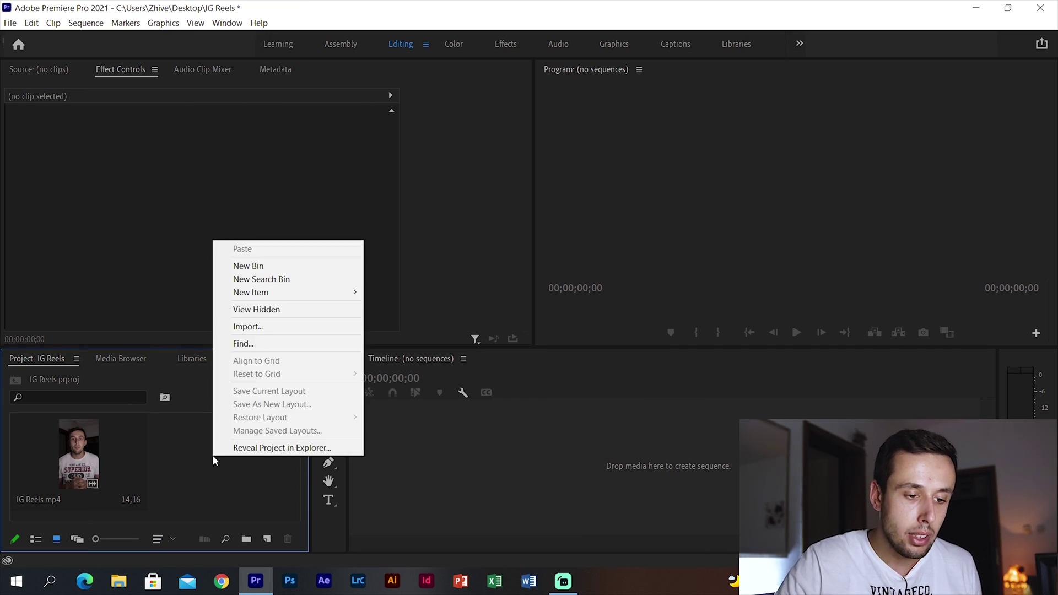
mouse_move(289, 292)
left_click(393, 291)
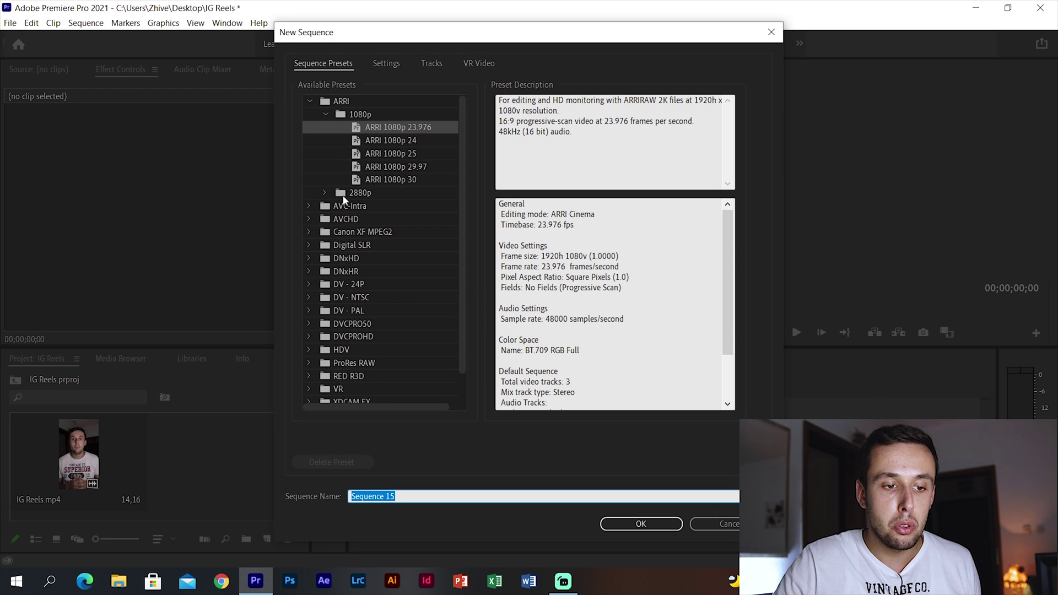
Pick the Digital SLR > 1080p > DSLR 1080p30 preset and show its Settings.
left_click(309, 102)
left_click(344, 153)
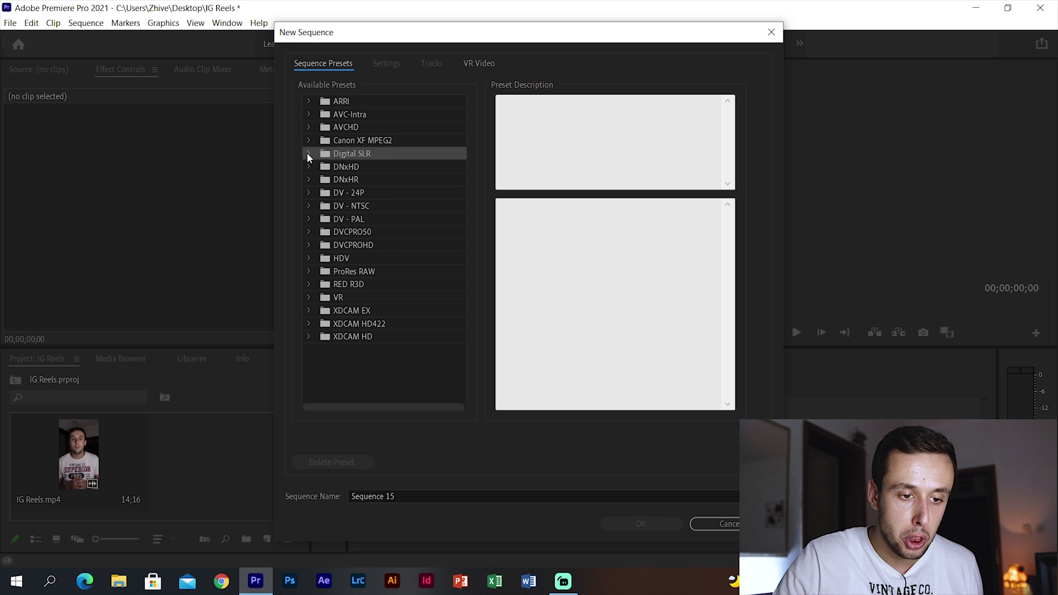
left_click(307, 153)
left_click(324, 167)
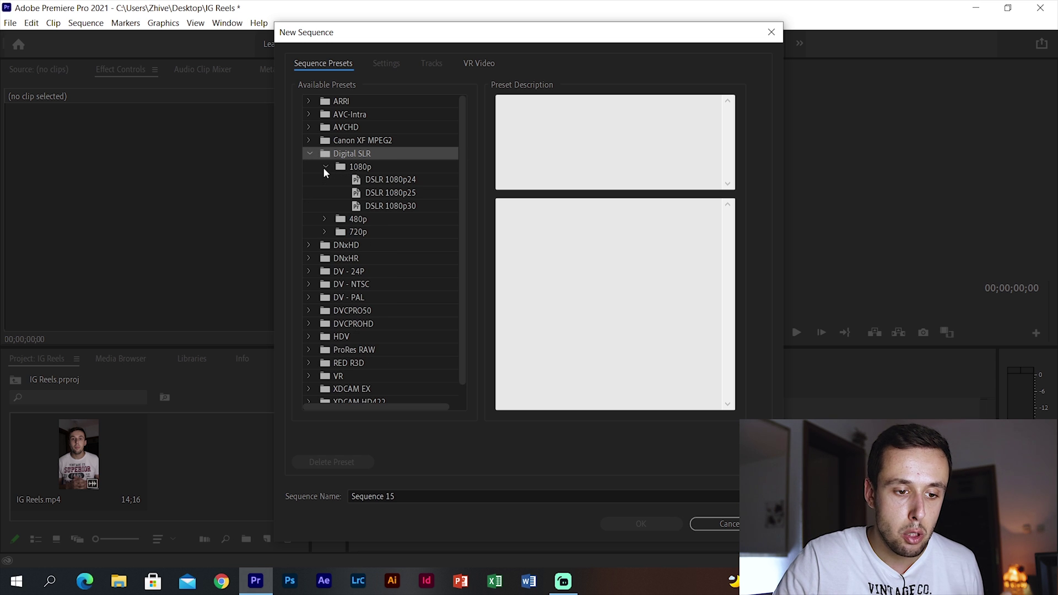
left_click(389, 207)
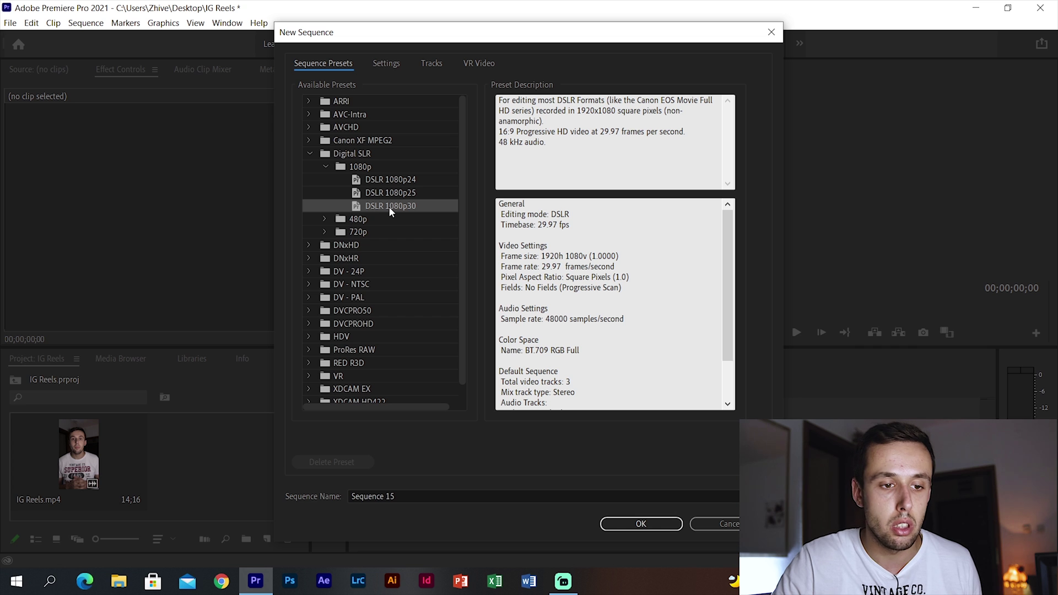
left_click(384, 64)
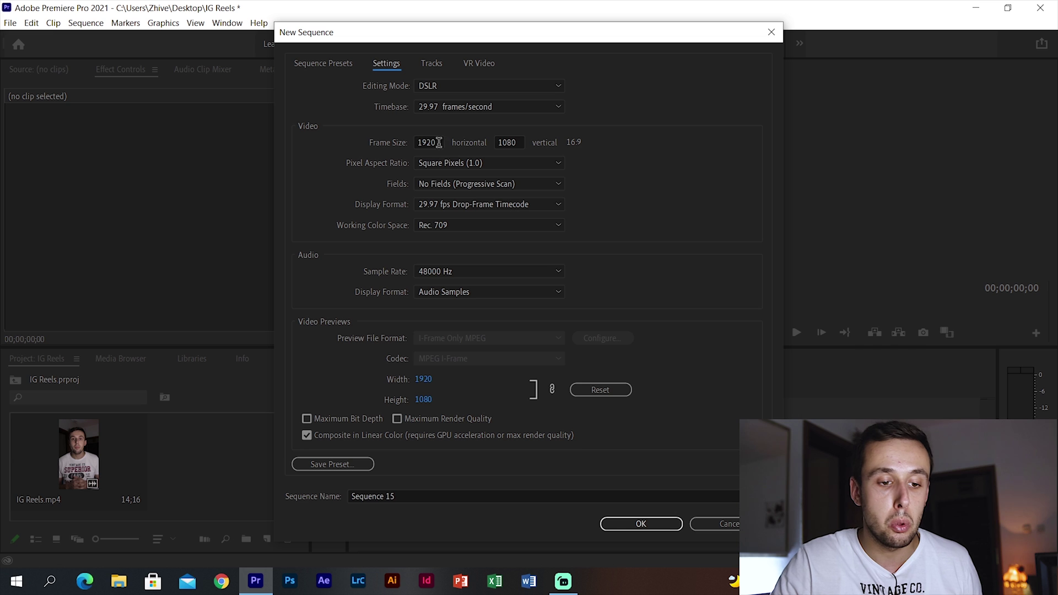
Set the frame size to 1080 × 1920 and keep the timebase at 29.97 fps.
left_click_drag(439, 142, 350, 140)
type("1080")
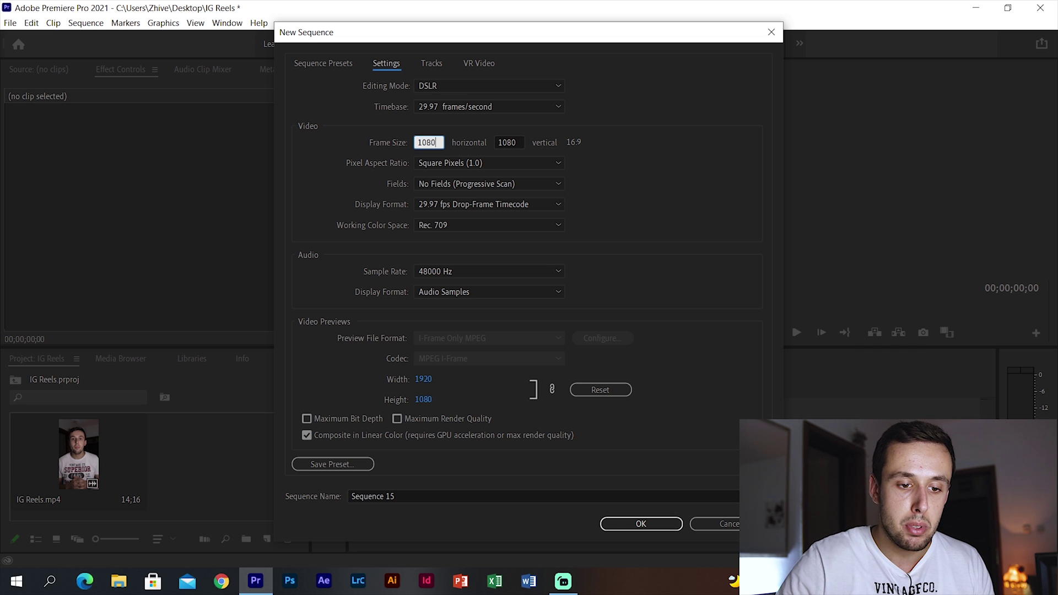
double_click(516, 142)
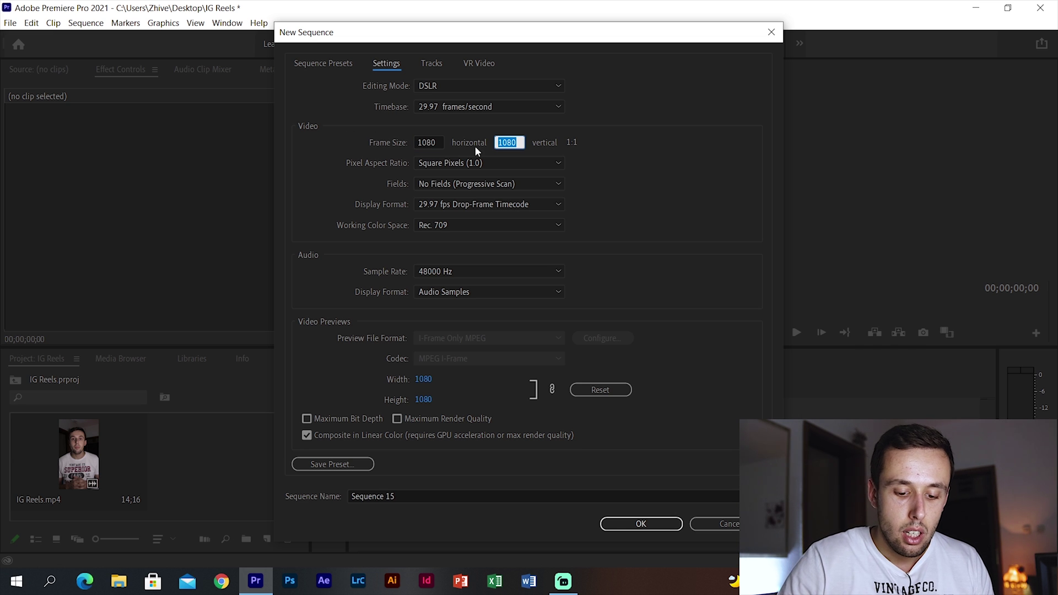
type("192")
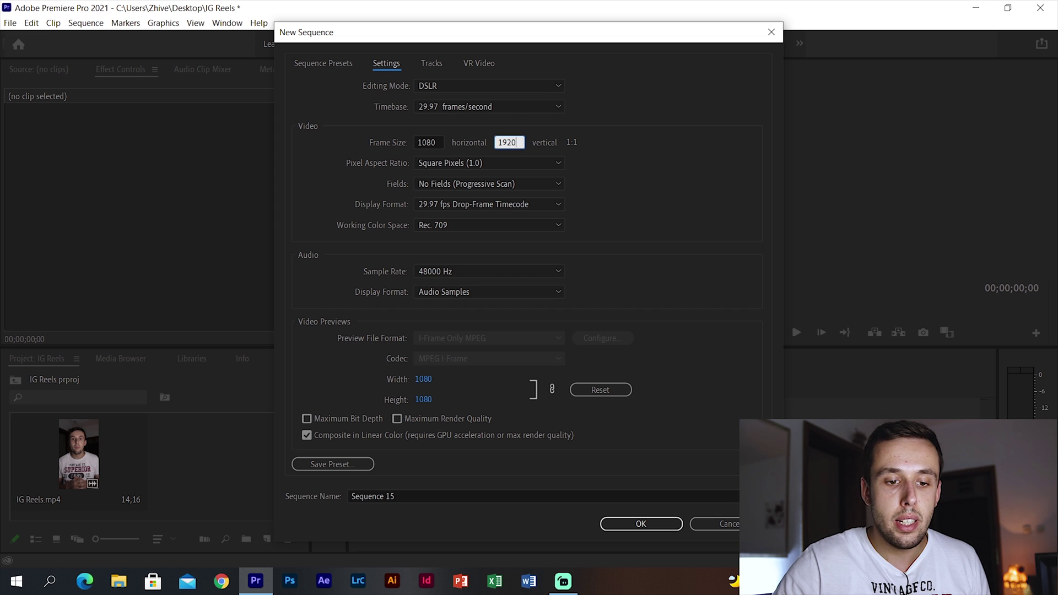
left_click(620, 160)
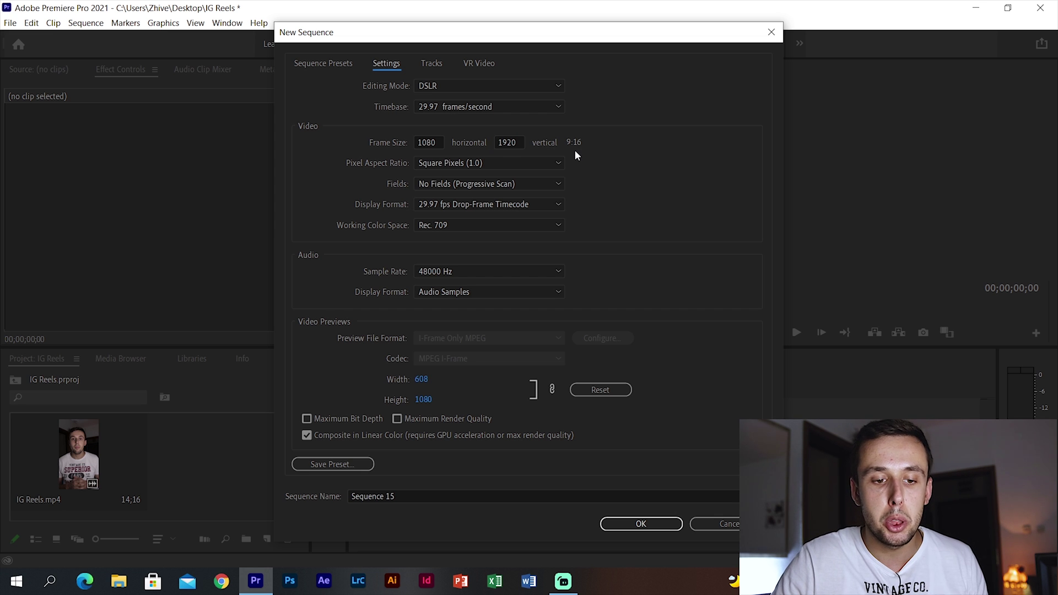
left_click(518, 107)
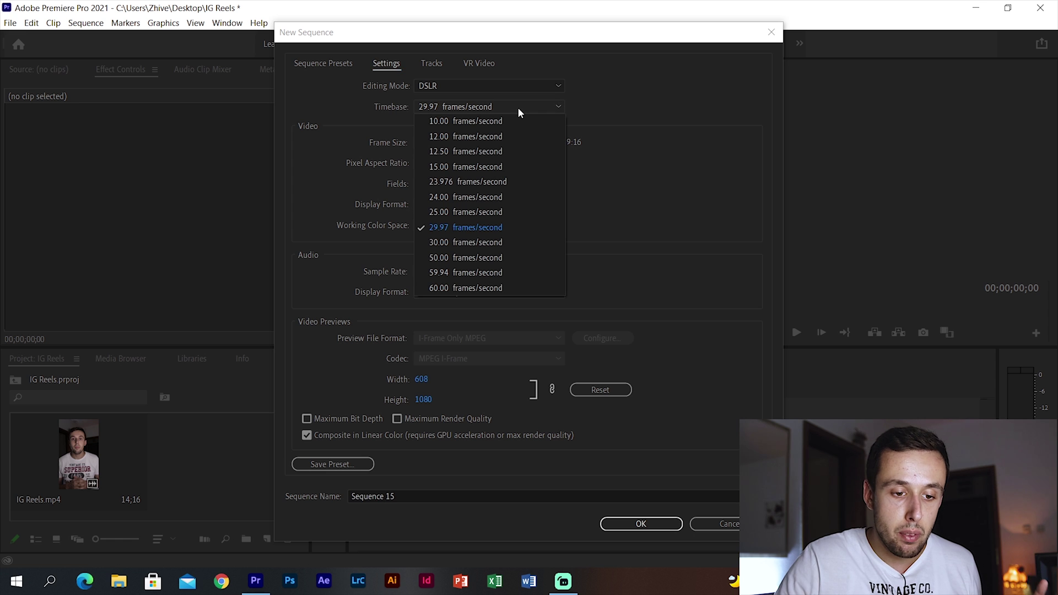
left_click(472, 230)
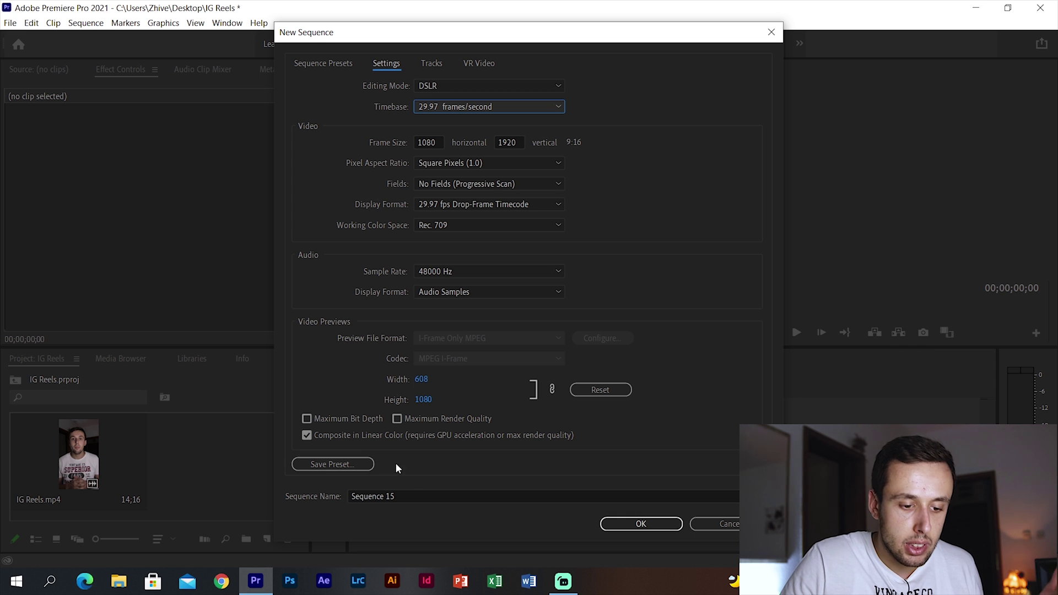
Save the vertical settings as a sequence preset named IG Reels.
left_click(363, 462)
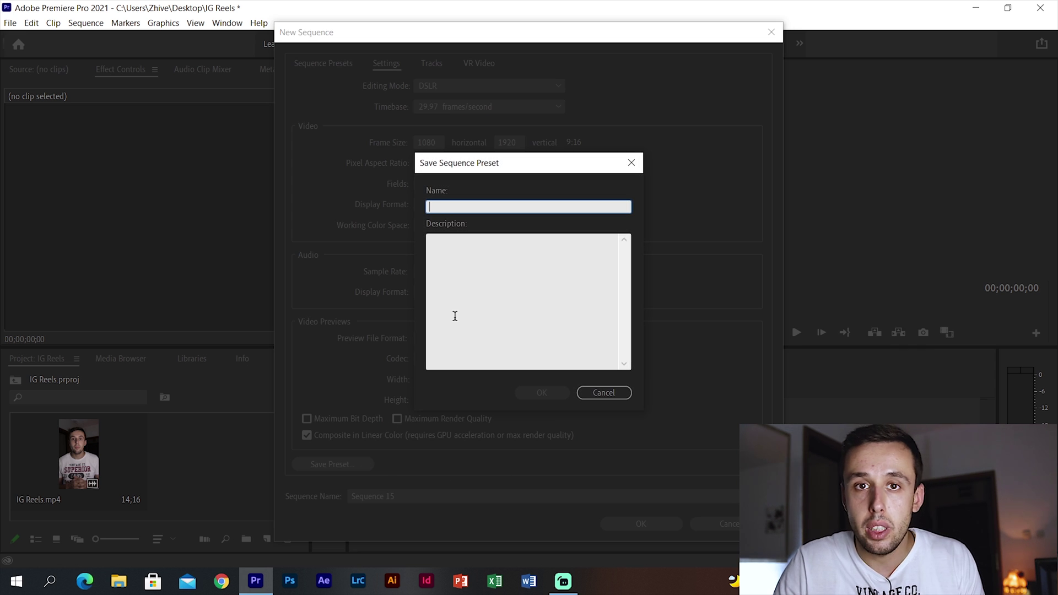
type("IG Reels")
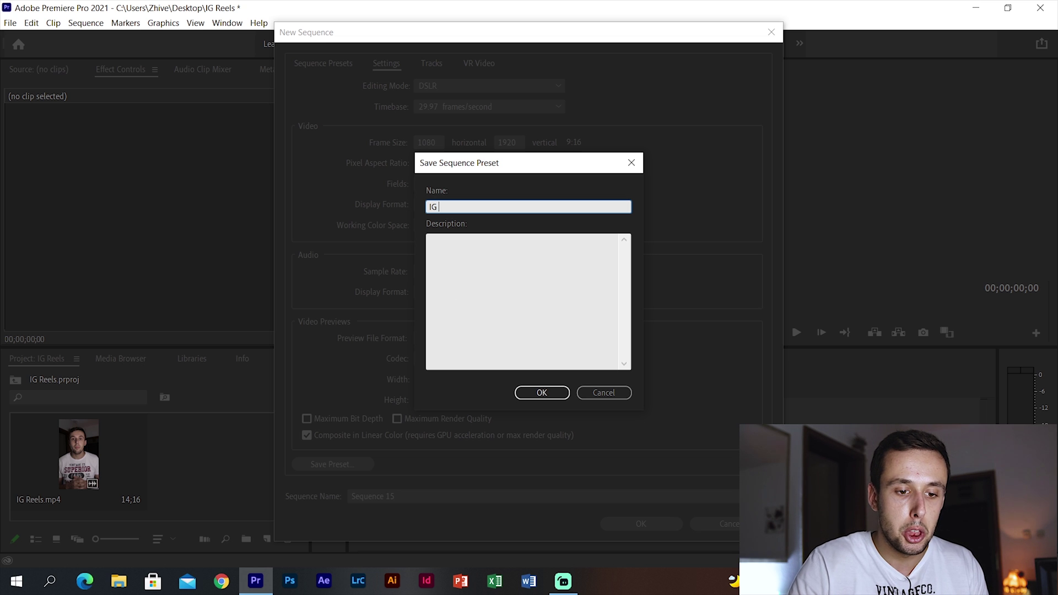
left_click(542, 393)
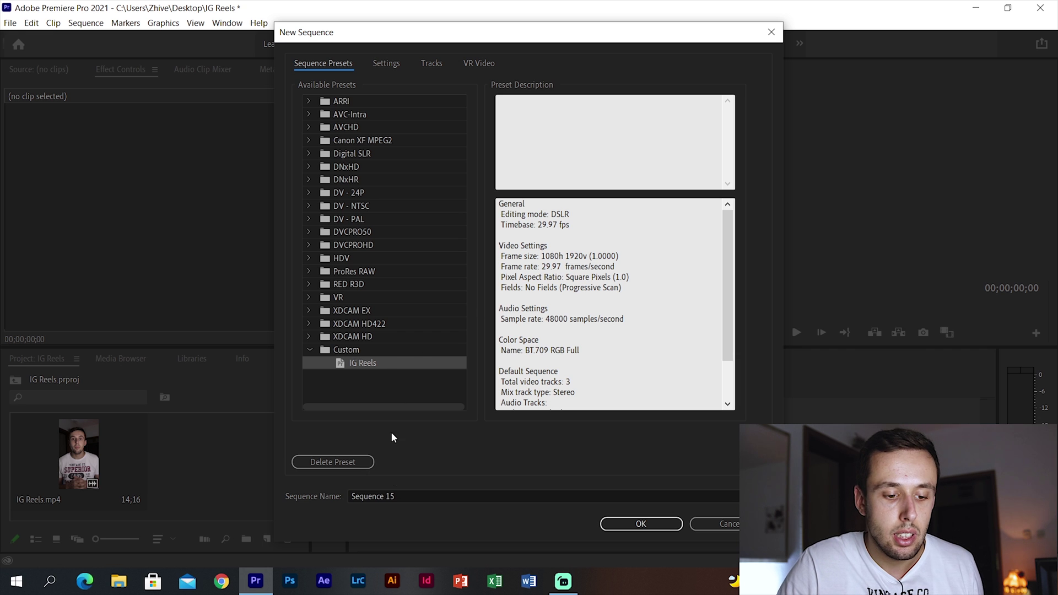
Name the sequence IG Reels and create it.
left_click(405, 495)
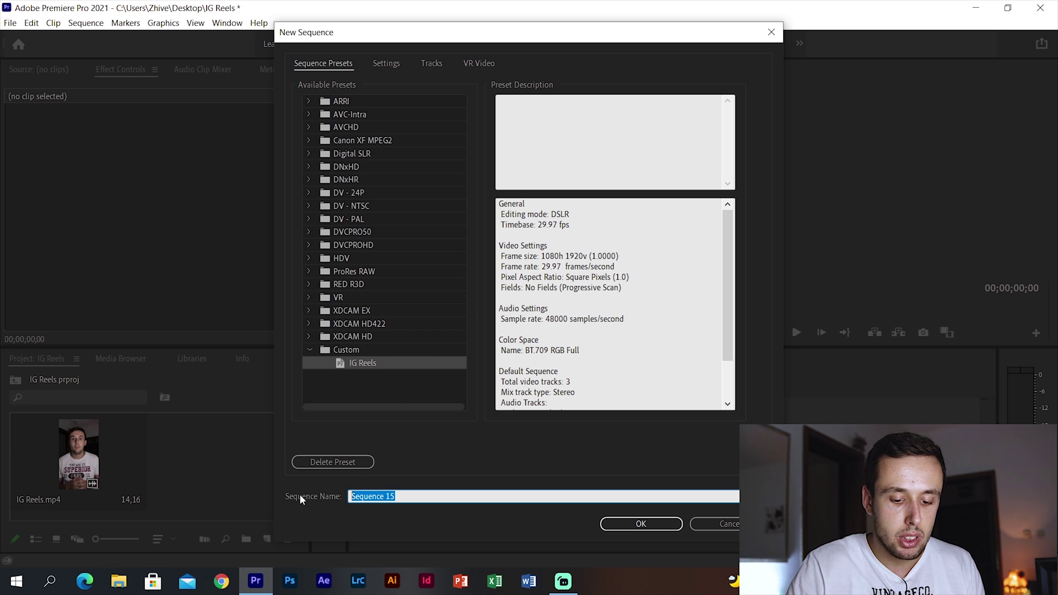
type("IG Reels")
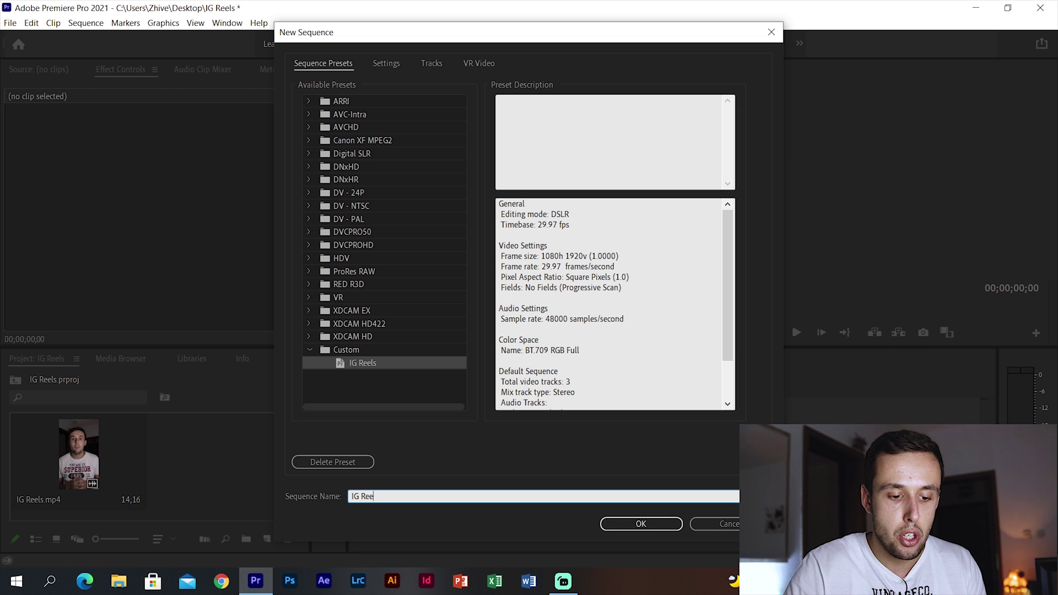
left_click(641, 524)
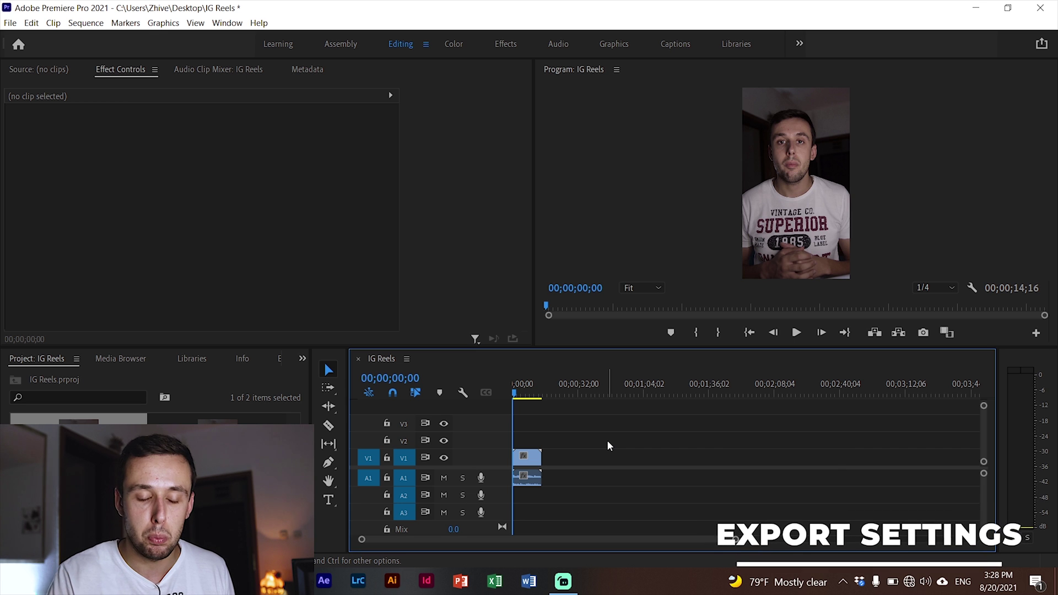
Open Export Media settings for the selected clip in the IG Reels timeline.
left_click(526, 458)
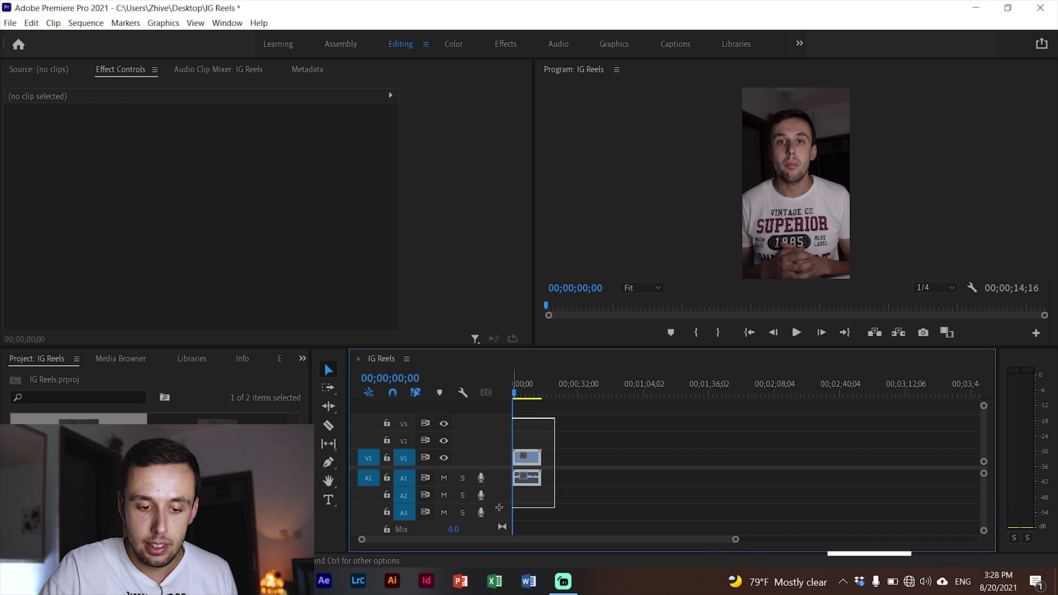
left_click(10, 23)
mouse_move(165, 366)
left_click(242, 366)
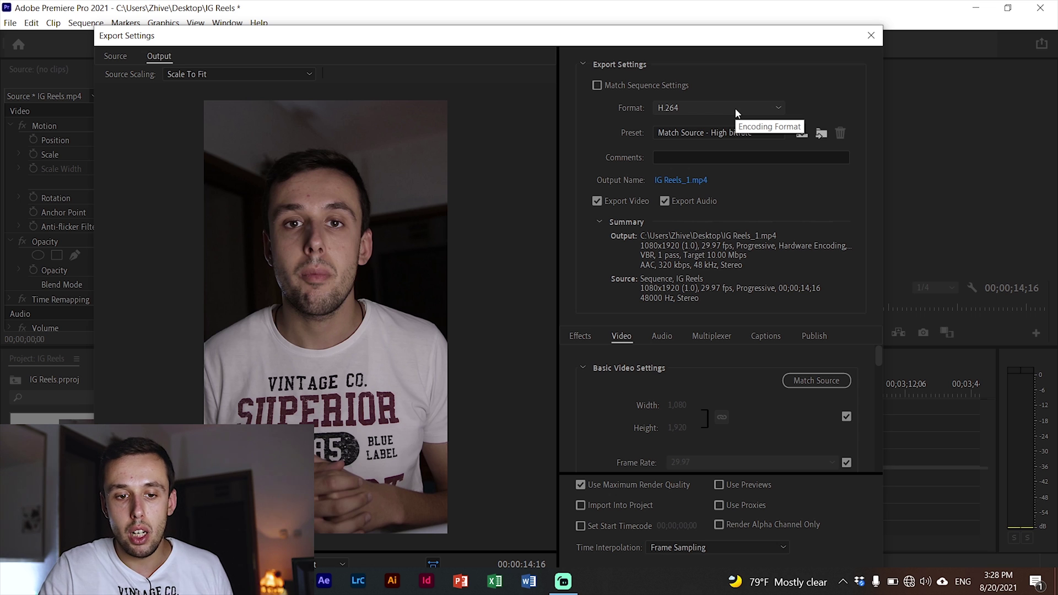
Keep the Match Source – High bitrate preset and begin setting the output name.
left_click(731, 136)
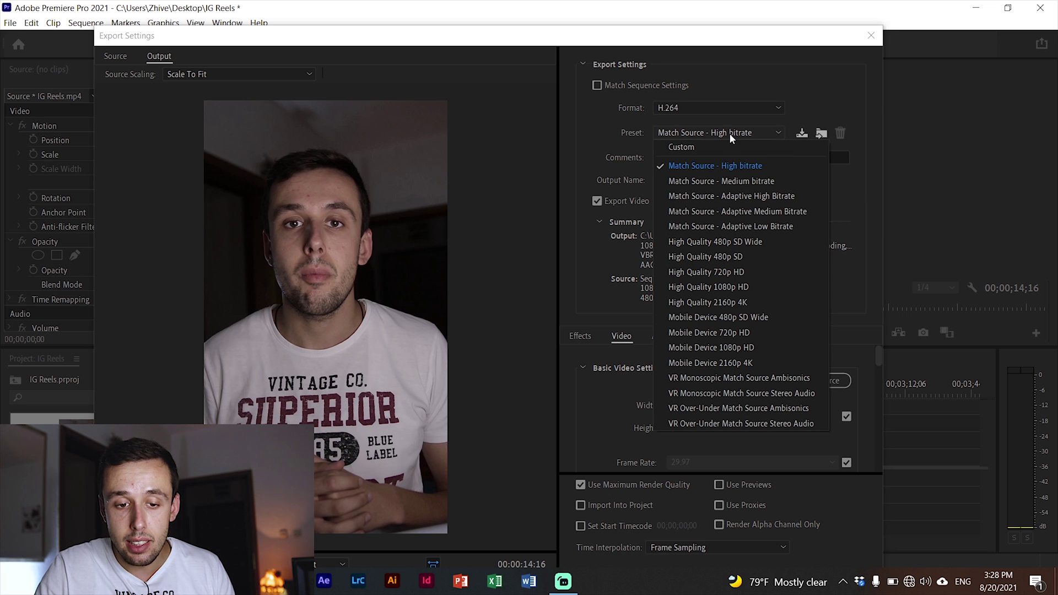
left_click(722, 165)
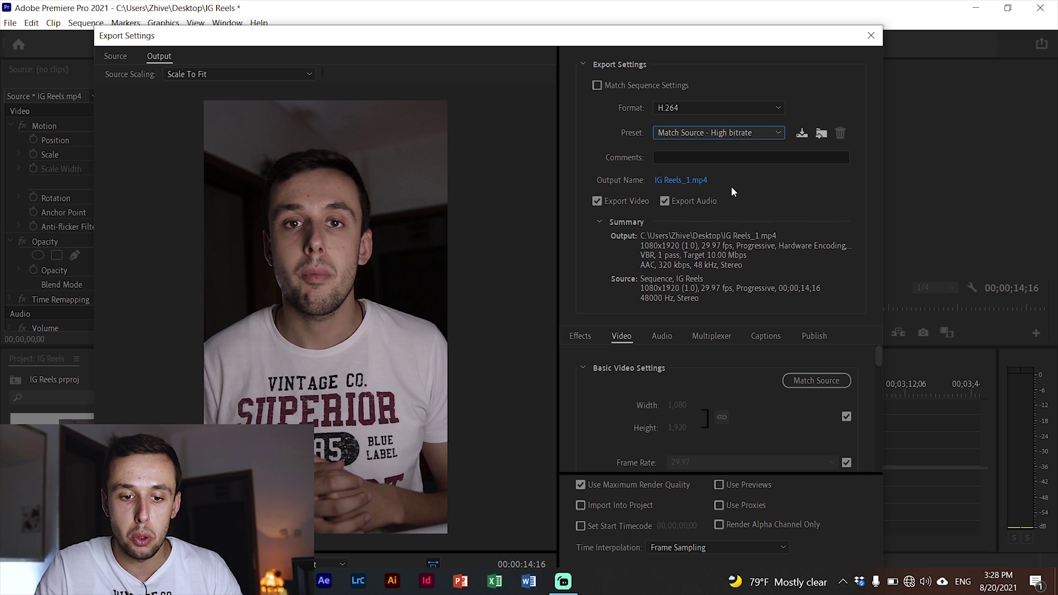
left_click(695, 180)
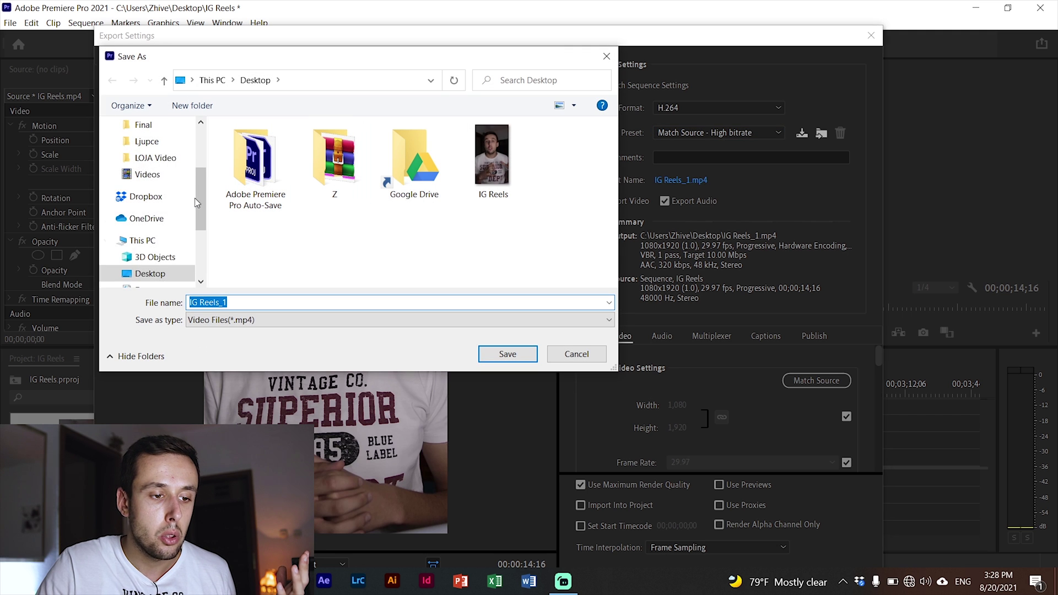
Save the export output as IGREELSREADY.mp4 on the Desktop.
left_click(149, 152)
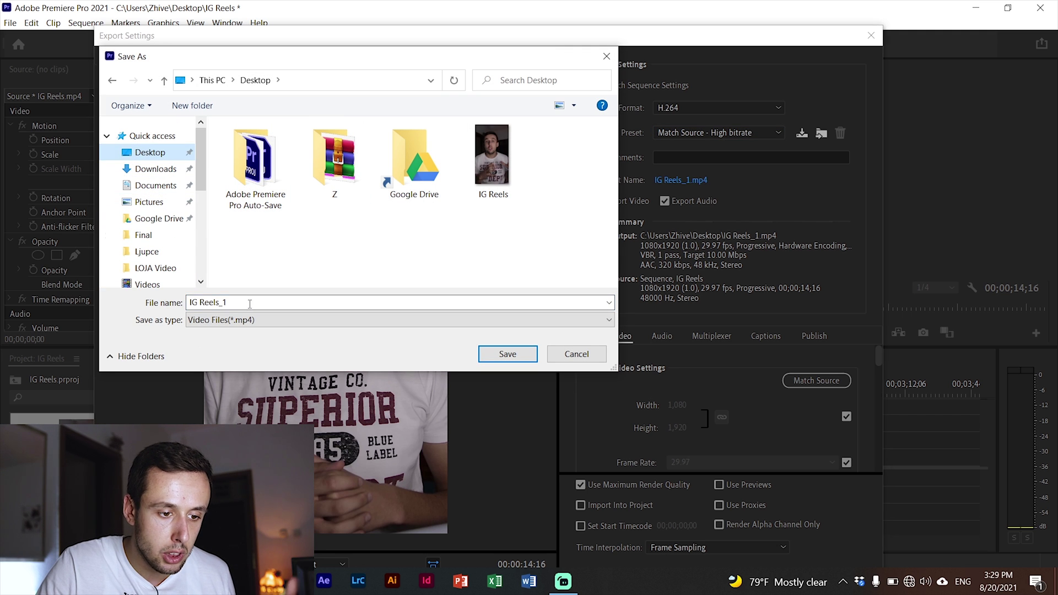
type("IGRE")
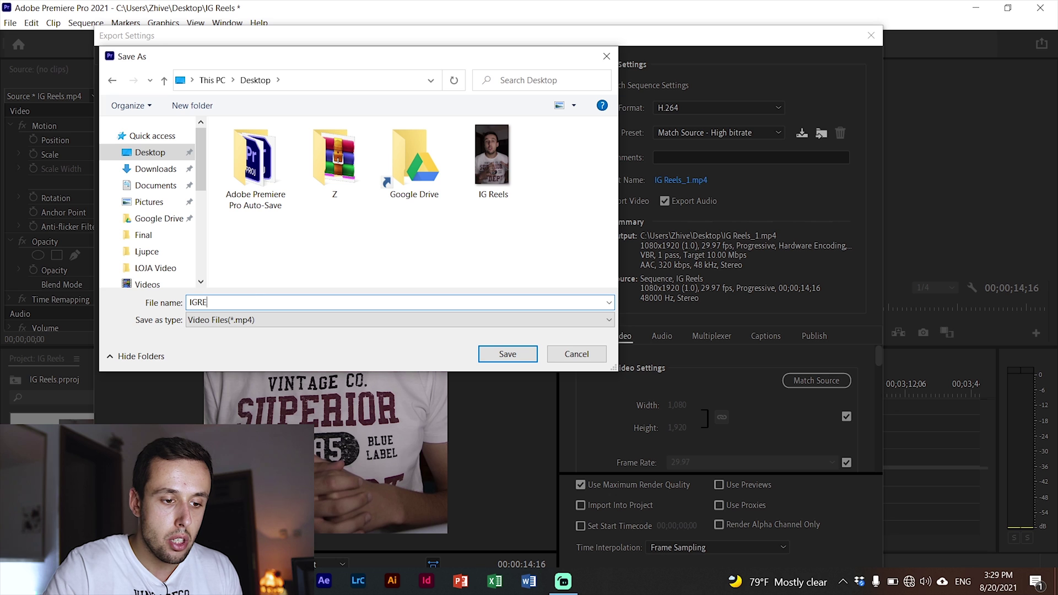
type("ELSREADY")
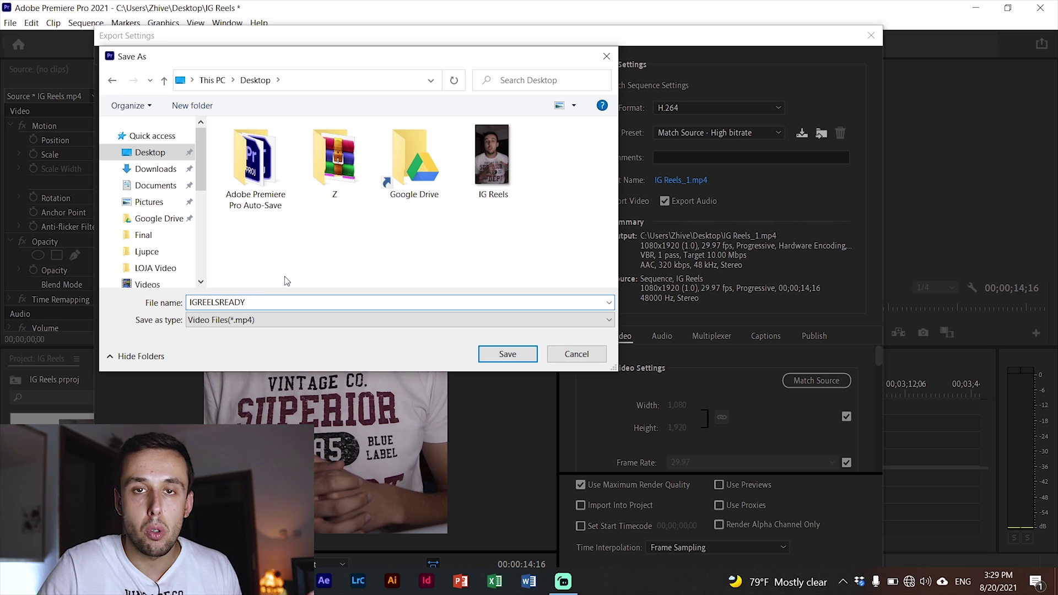
left_click(507, 354)
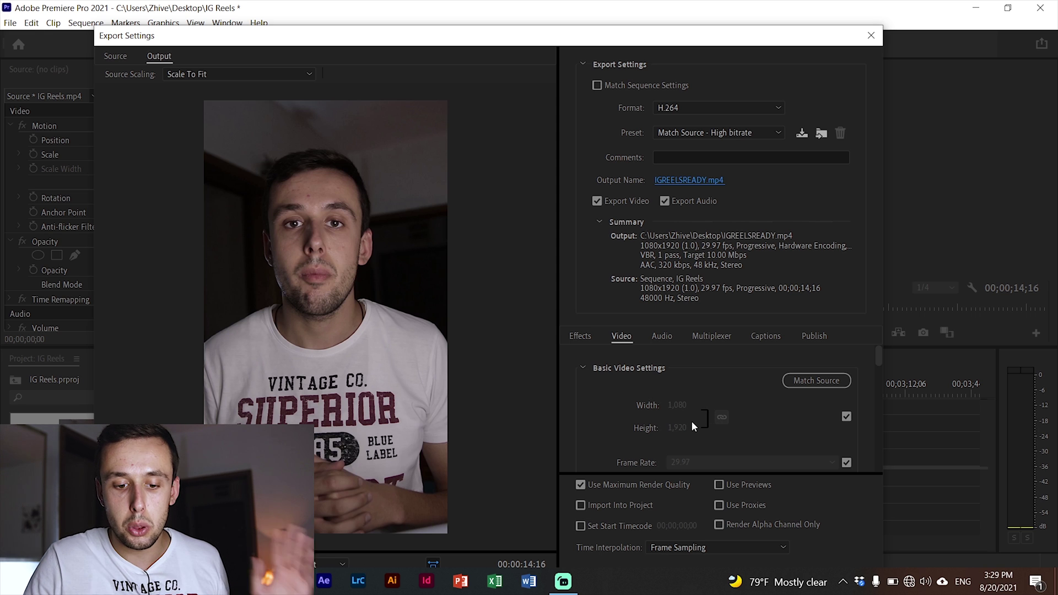
Match frame size and 29.97 fps frame rate to source, and enable Render at Maximum Depth.
left_click(847, 418)
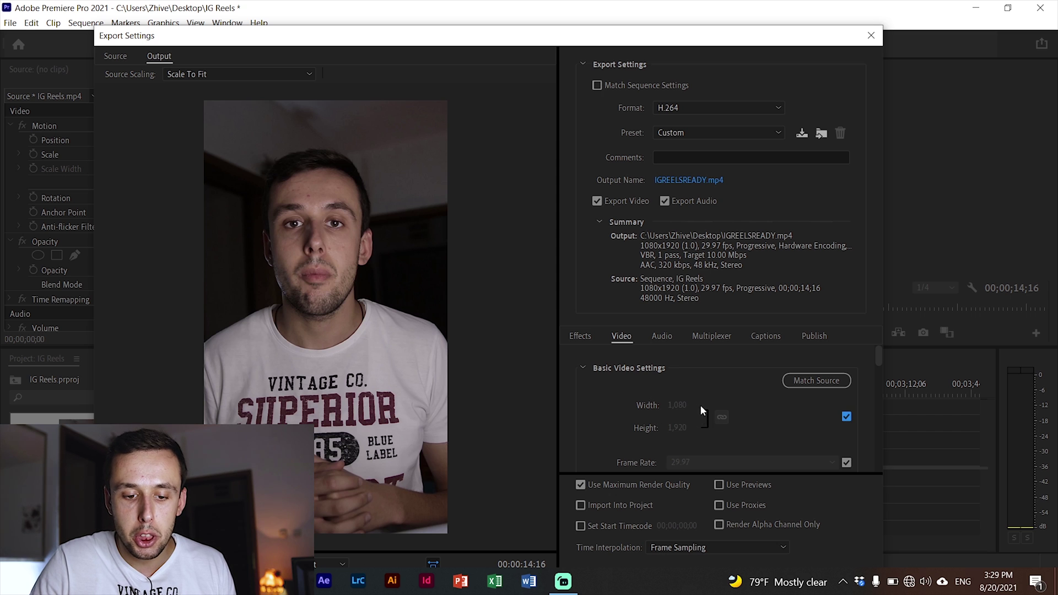
left_click_drag(877, 357, 877, 374)
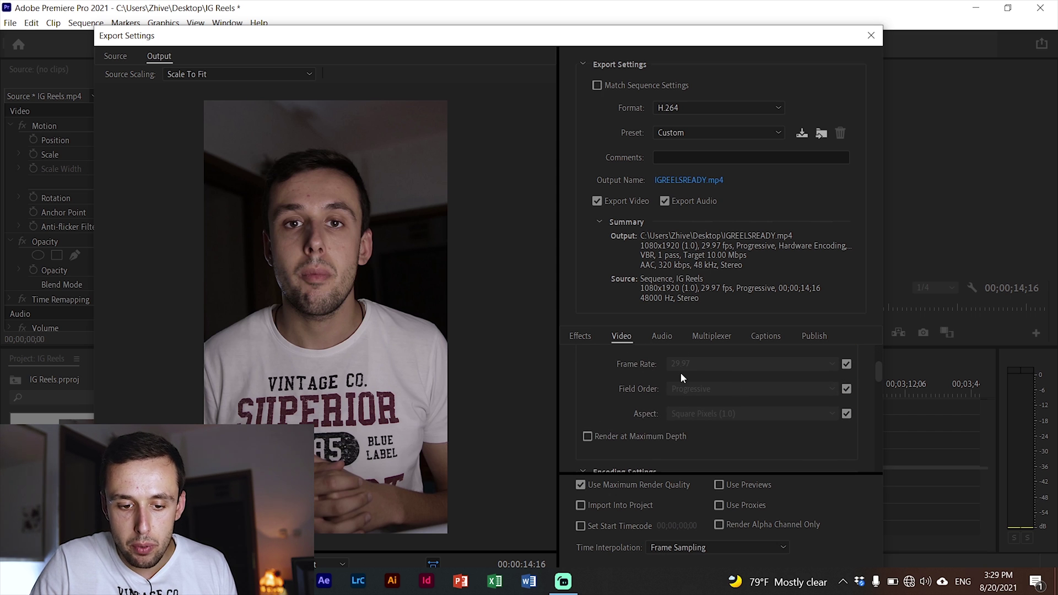
left_click(845, 365)
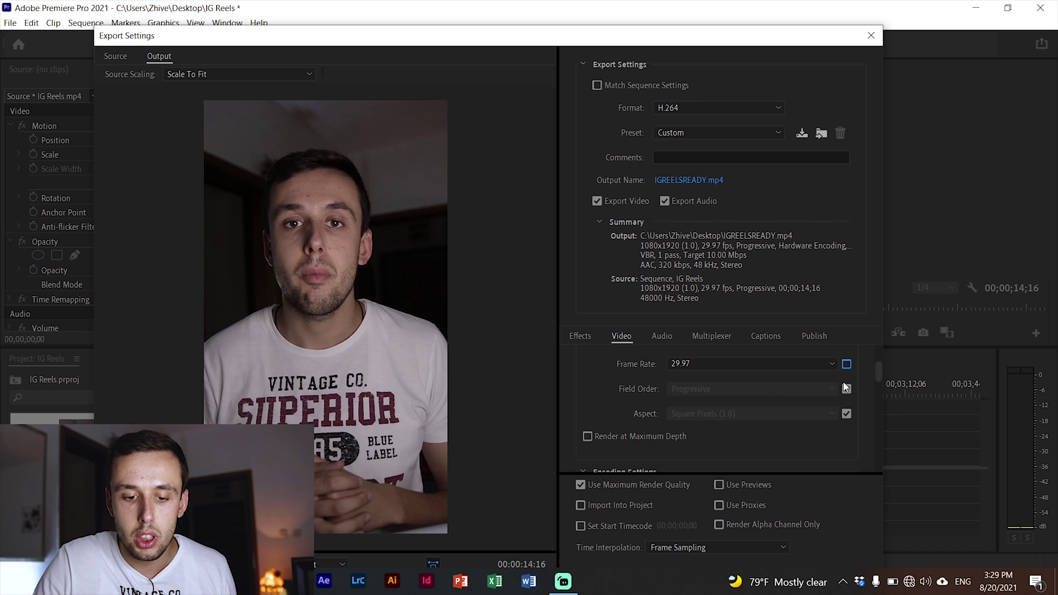
left_click(719, 365)
left_click(722, 366)
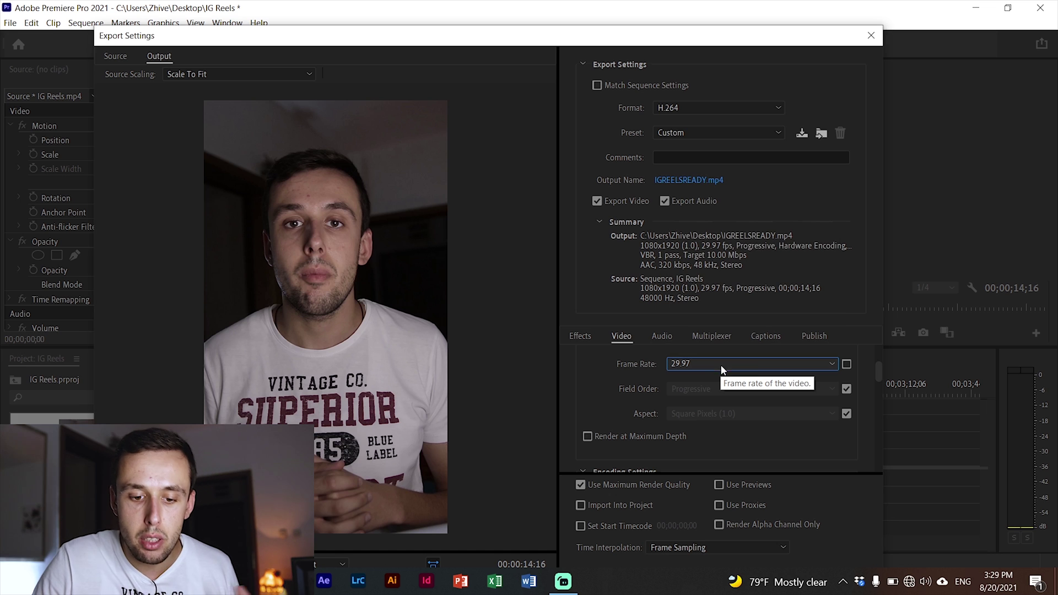
left_click(846, 365)
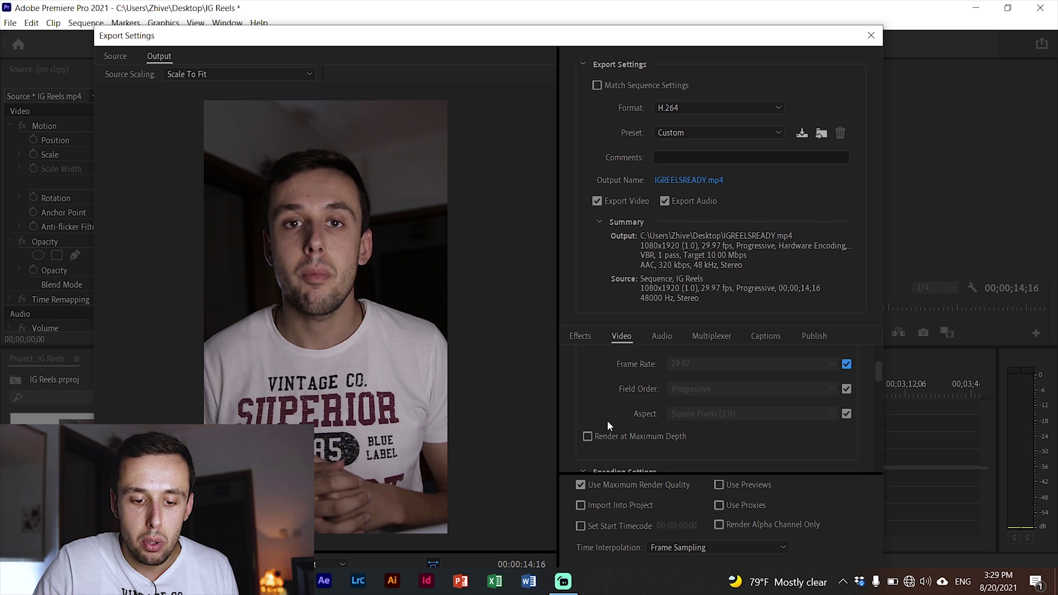
left_click(588, 437)
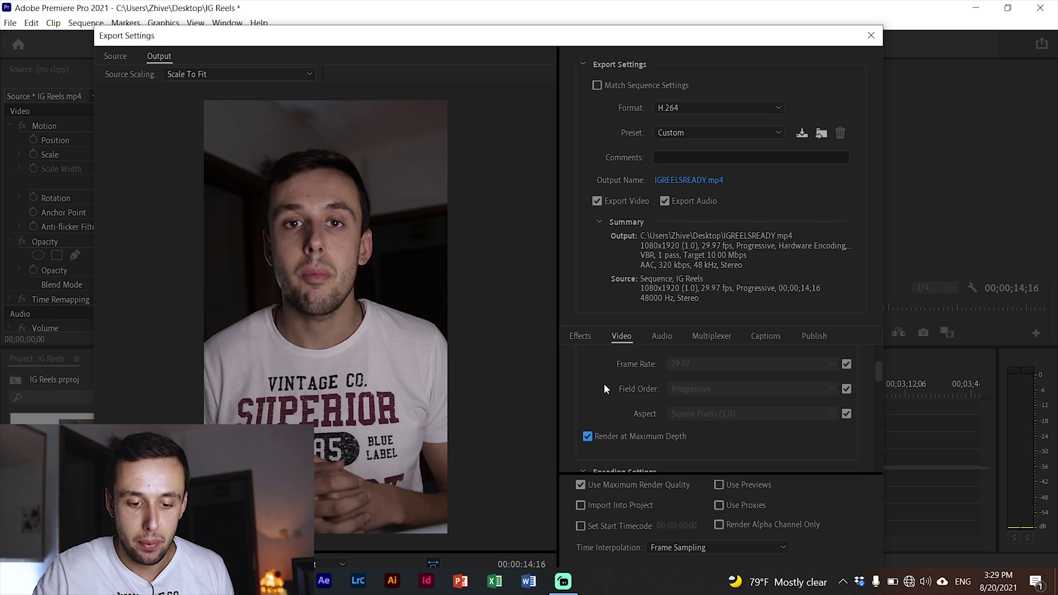
scroll(877, 408, "down", 4)
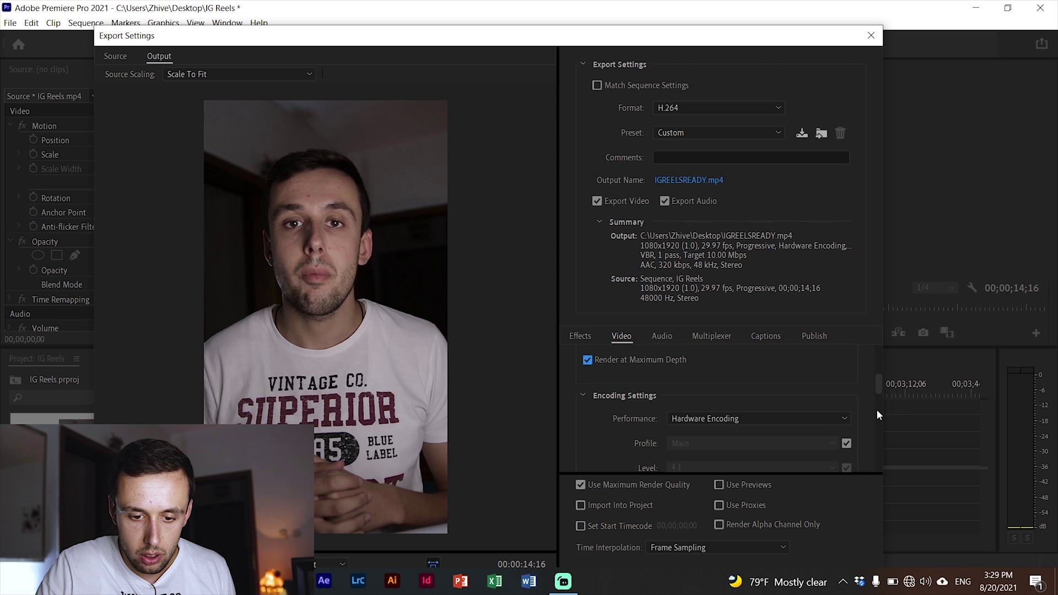
scroll(876, 409, "down", 1)
scroll(876, 409, "up", 1)
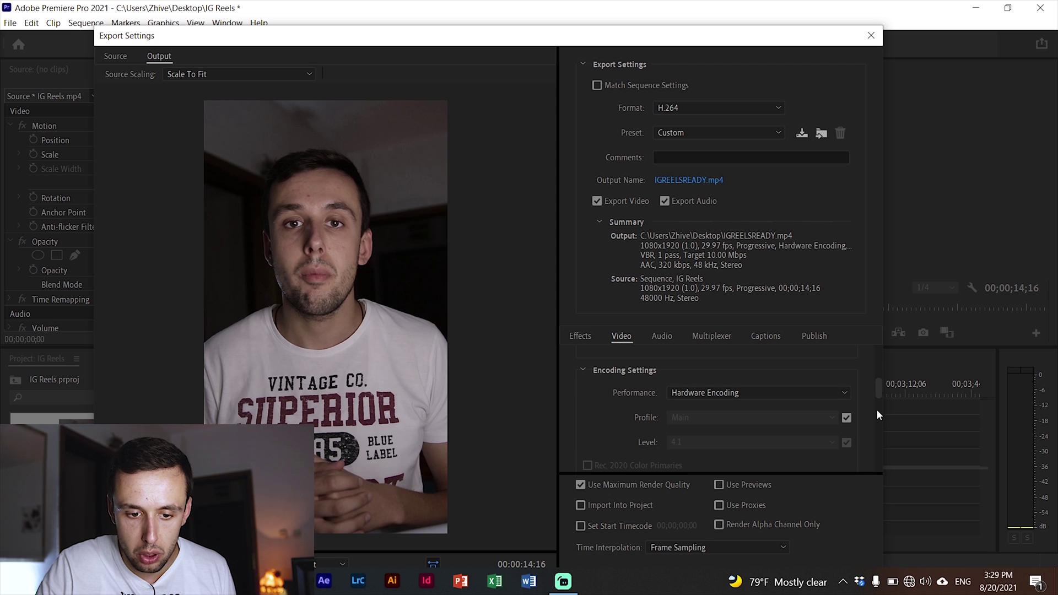
left_click(829, 394)
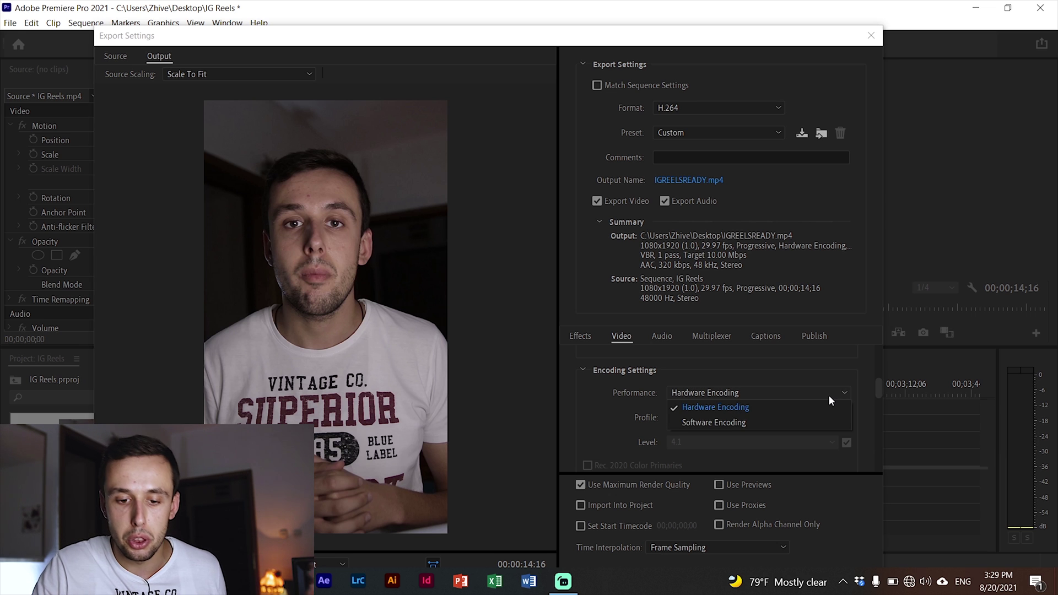
left_click(828, 395)
scroll(877, 403, "down", 3)
scroll(878, 405, "down", 8)
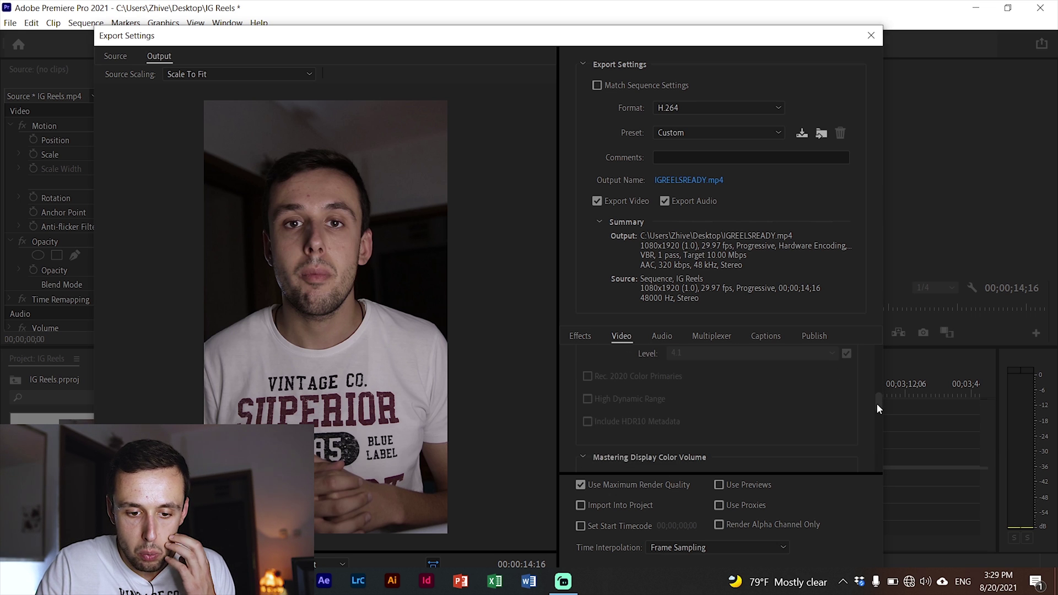
scroll(877, 405, "down", 3)
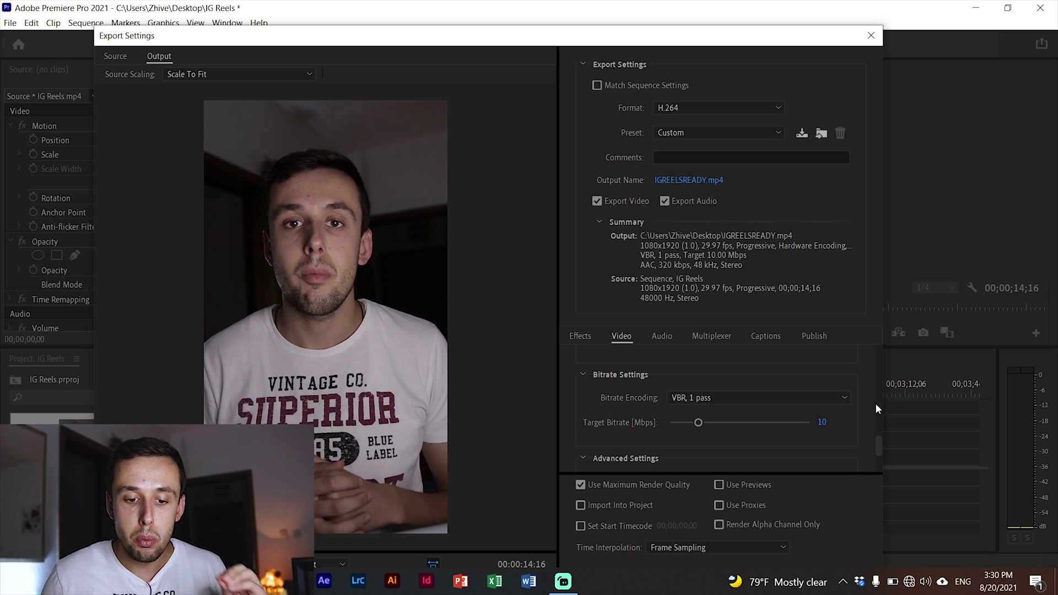
Set bitrate encoding to VBR, 2 pass with a 3 Mbps target and 4 Mbps maximum.
left_click(844, 397)
left_click(732, 444)
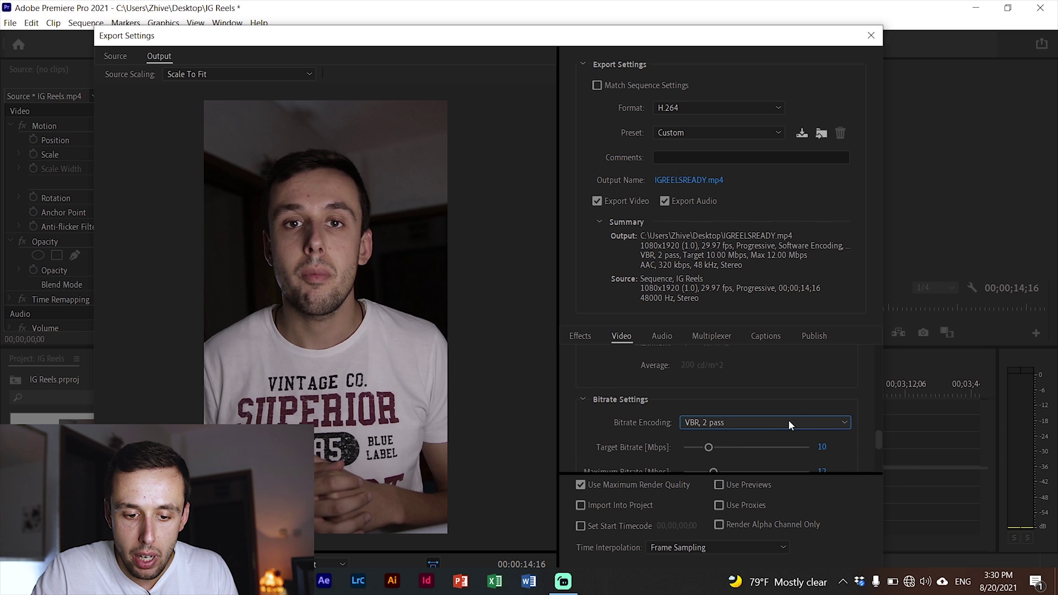
scroll(875, 427, "down", 1)
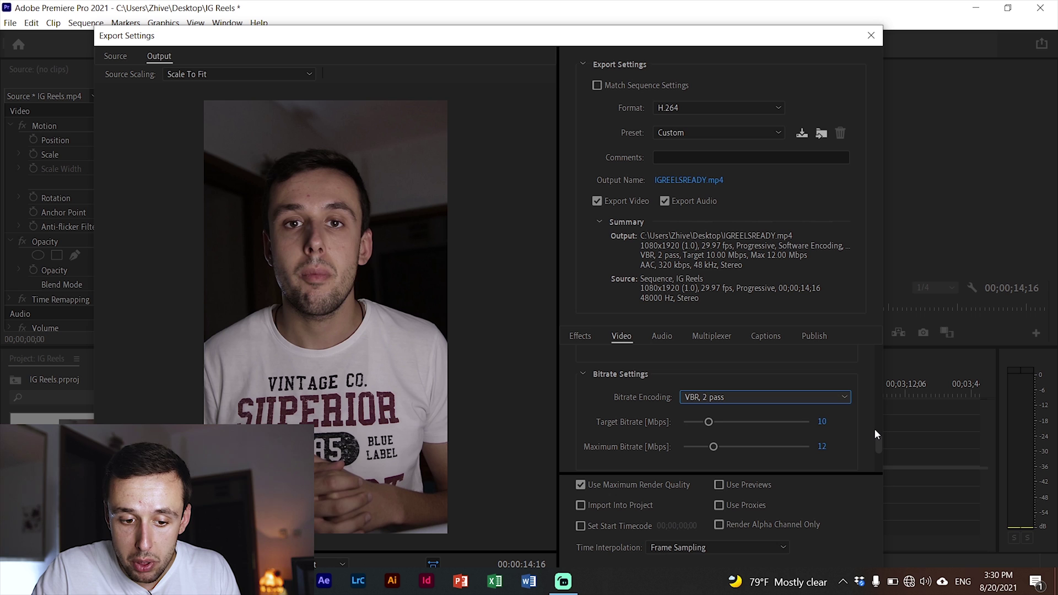
left_click(825, 421)
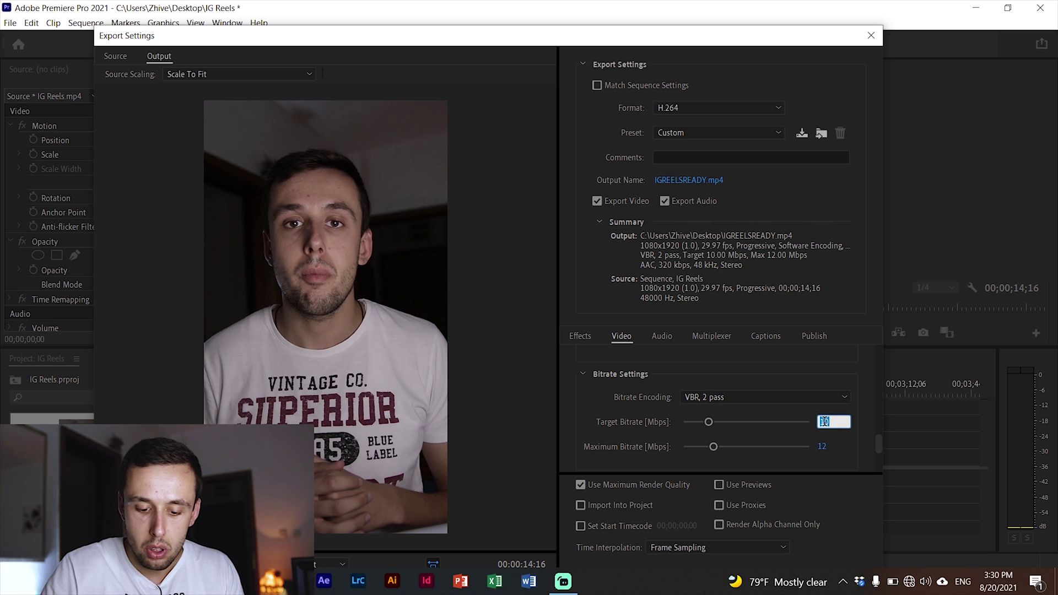
type("3")
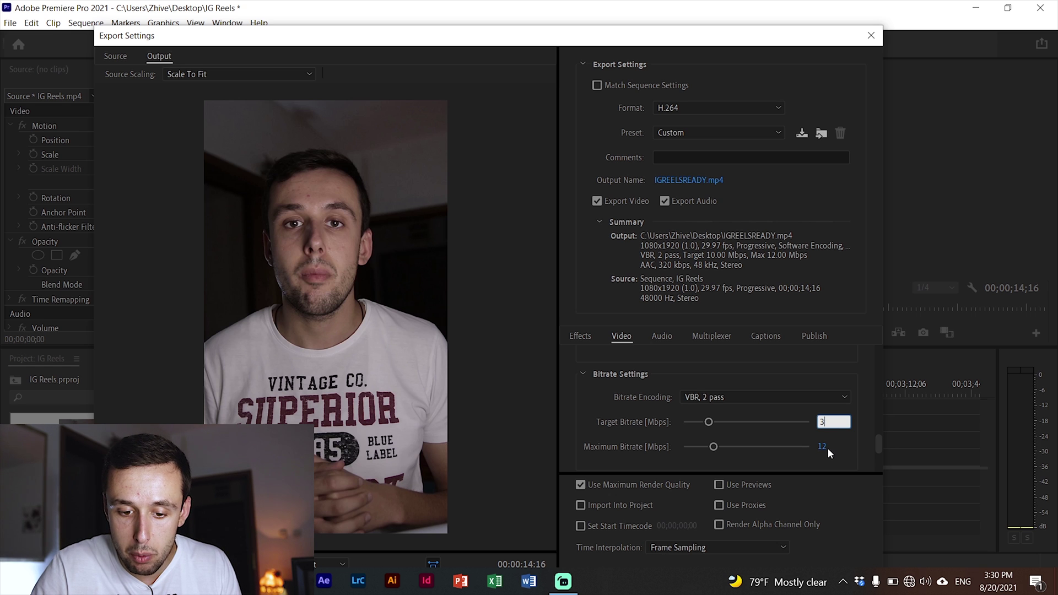
left_click(822, 446)
type("4")
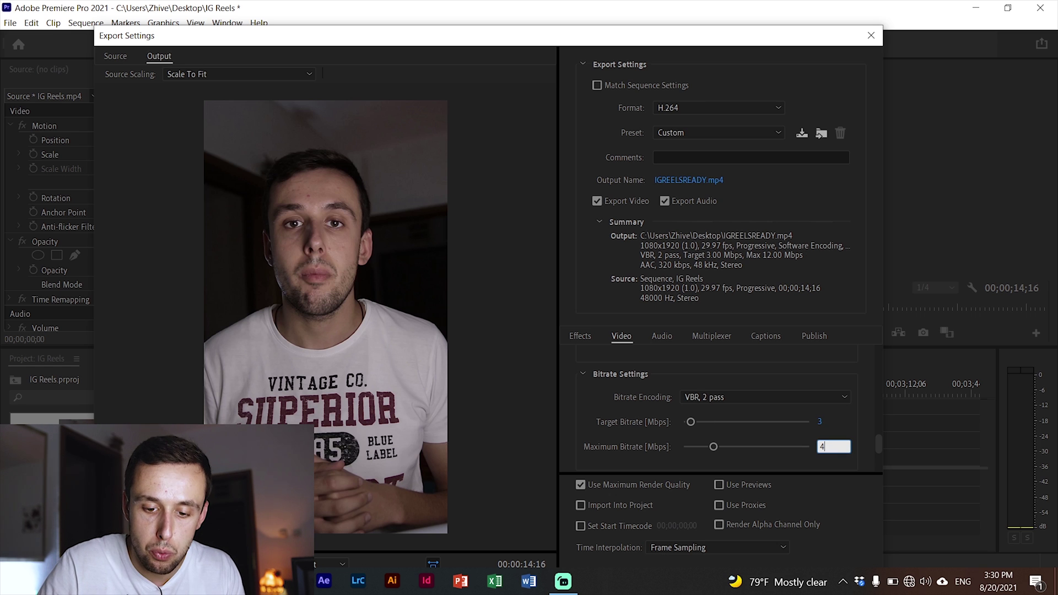
scroll(877, 408, "down", 3)
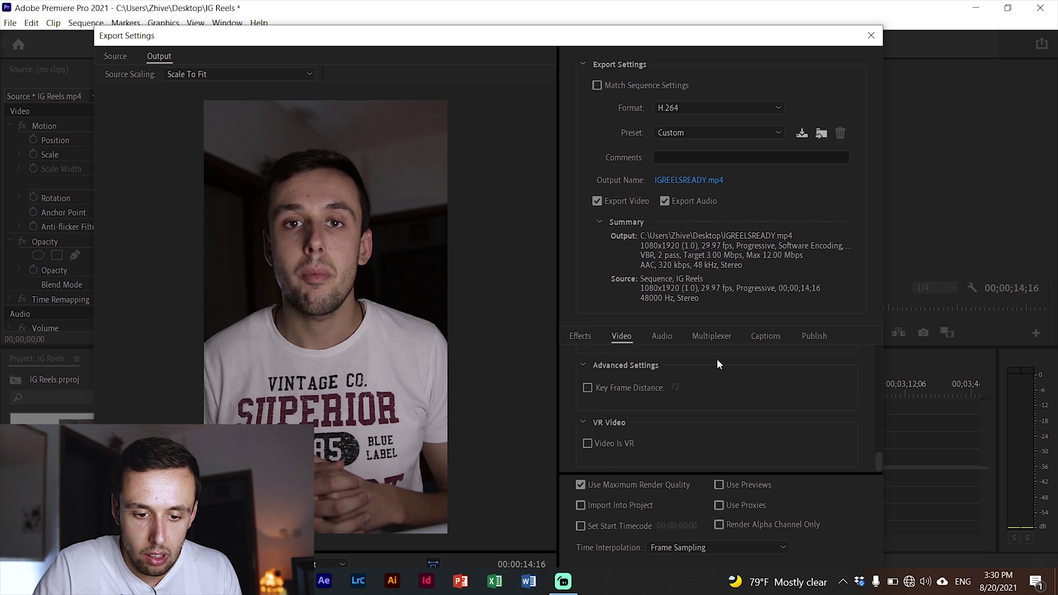
left_click(663, 331)
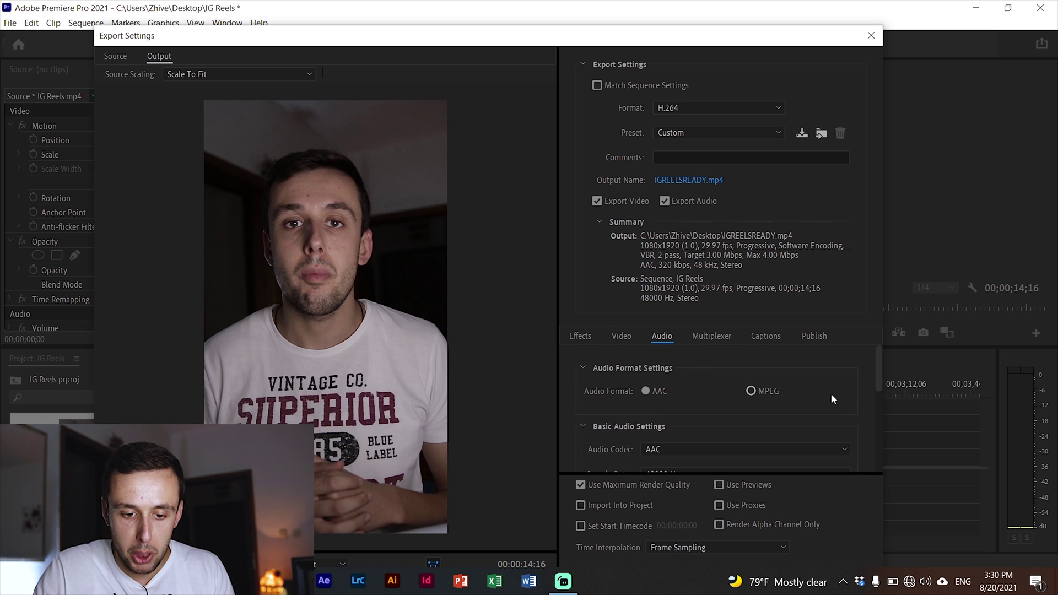
scroll(832, 392, "down", 2)
scroll(867, 409, "down", 3)
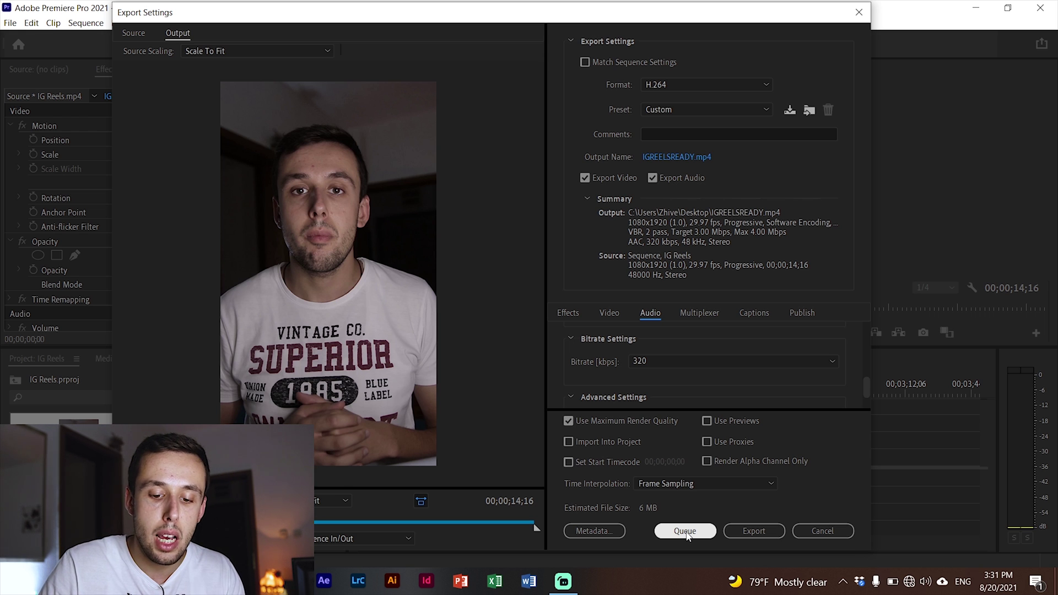
Render the reel, then upload IGREELSREADY from the Desktop into Dropbox's IG Reels folder.
left_click(769, 534)
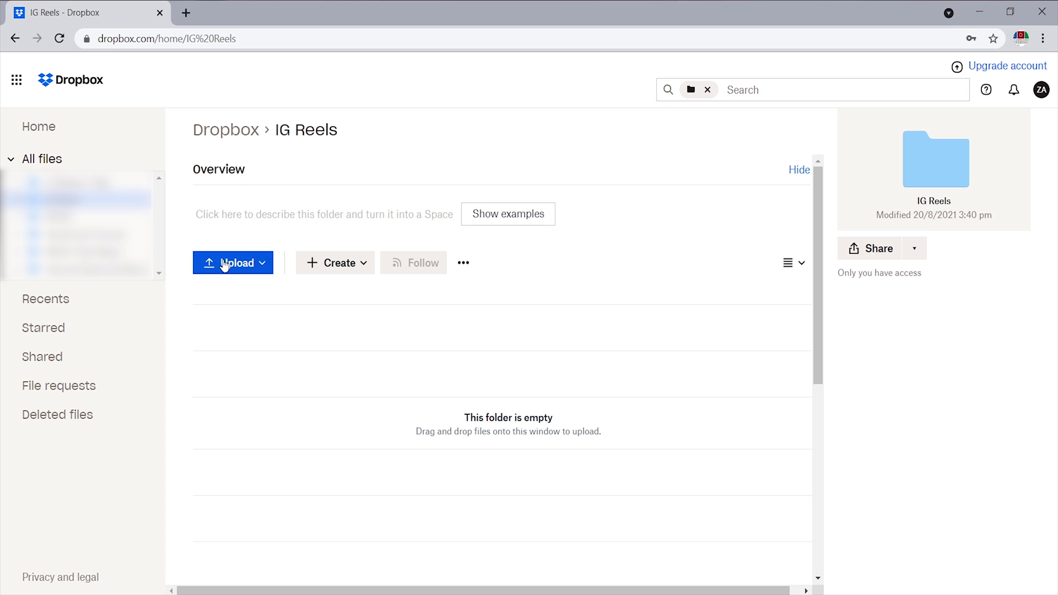
left_click(233, 263)
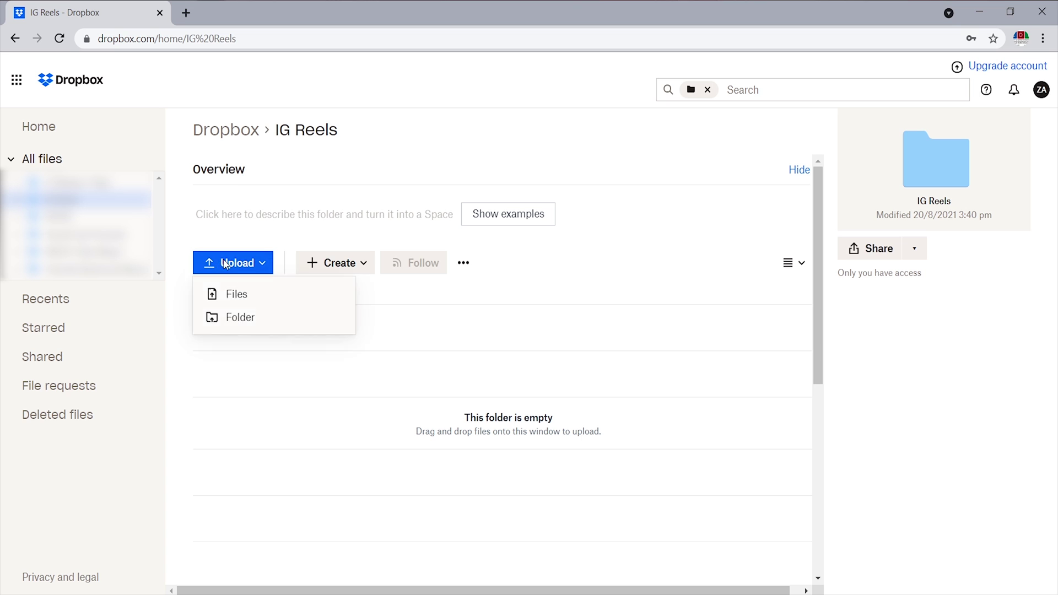
left_click(239, 296)
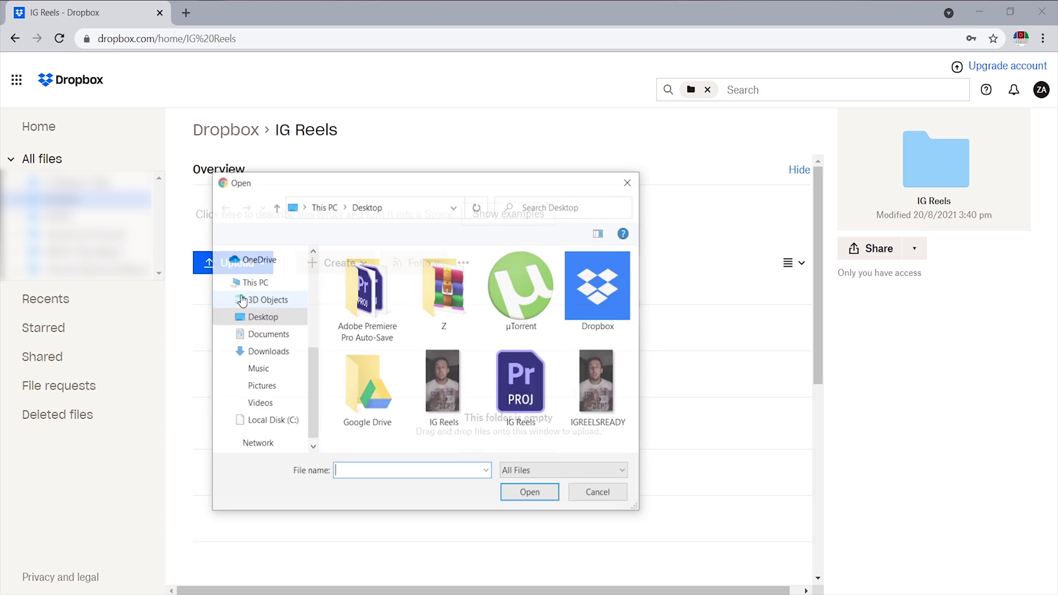
left_click(597, 383)
left_click(524, 494)
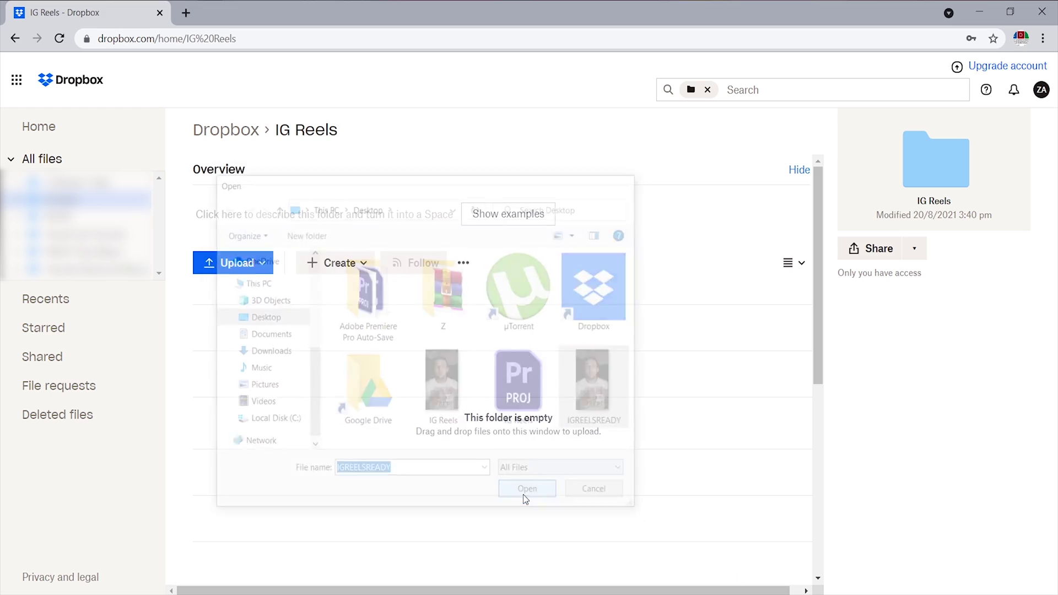